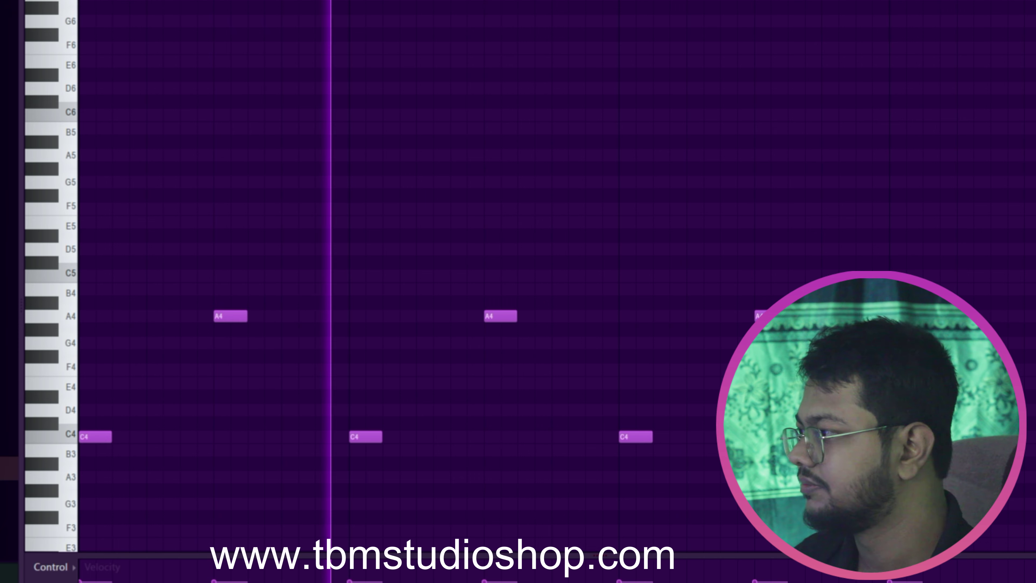
- Add an A4 note on the third beat of the fourth bar, matching the A4 notes in the earlier bars
scroll(488, 276, "down", 3)
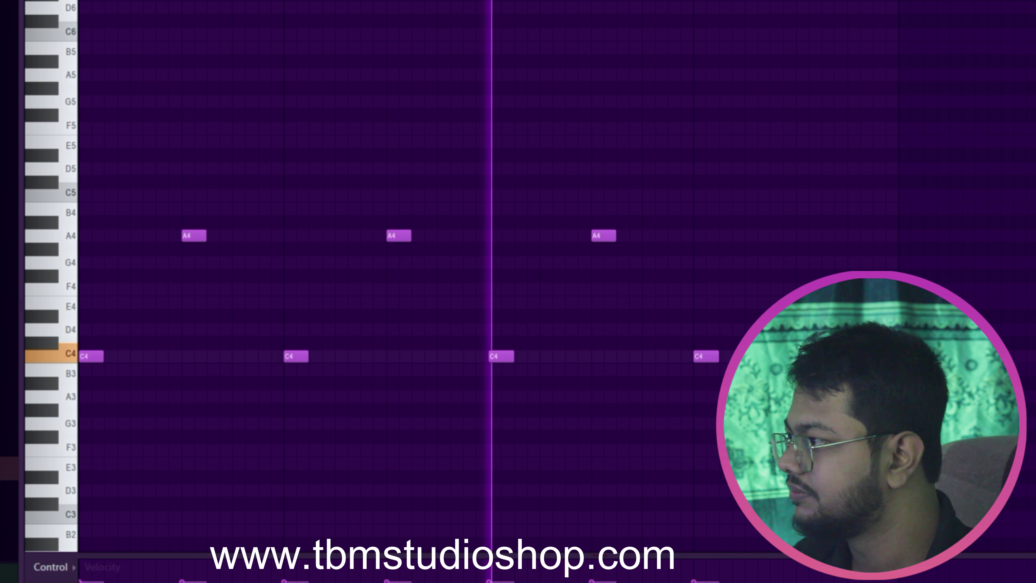
left_click(809, 236)
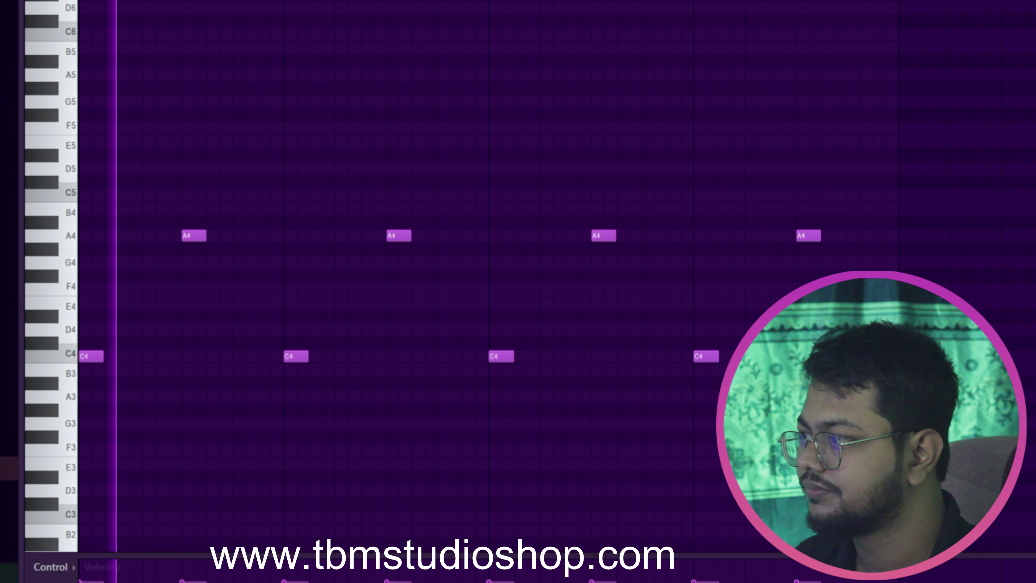
key("space")
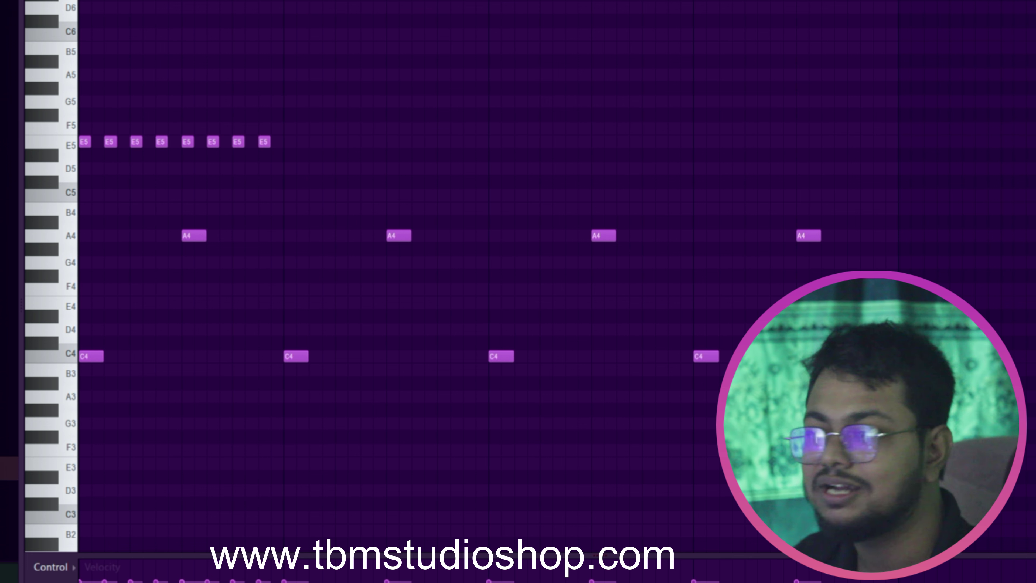
- Duplicate the one-bar E5 pattern across all four bars and add an extra E5 note at the end of each bar
left_click_drag(333, 155, 80, 113)
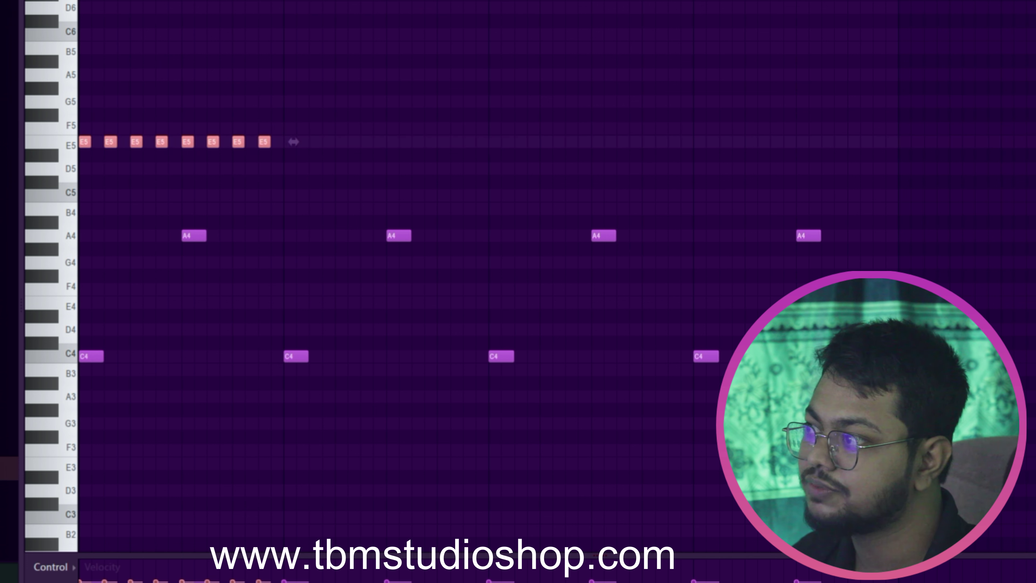
key("ctrl+b")
left_click_drag(621, 159, 81, 96)
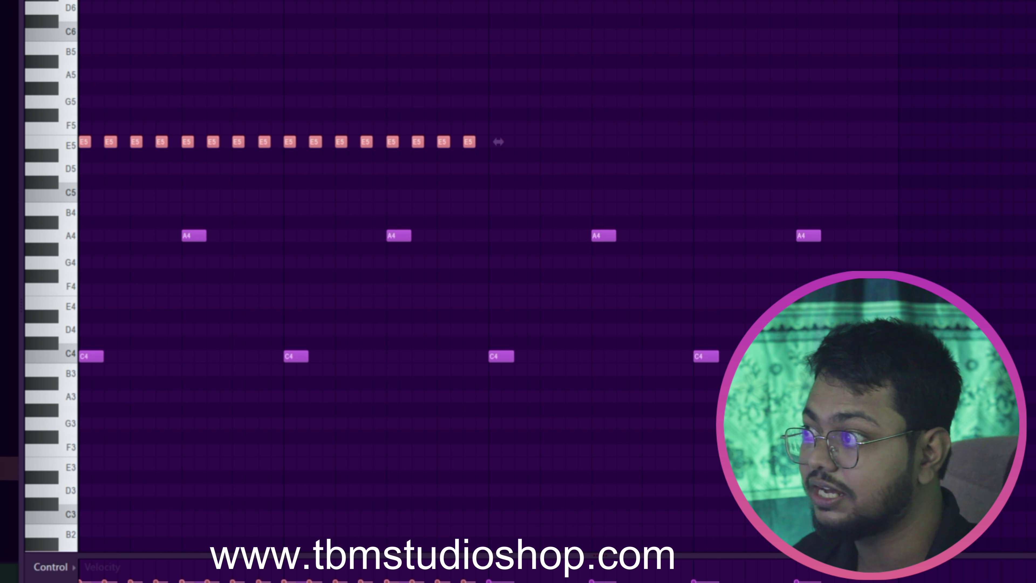
key("ctrl+b")
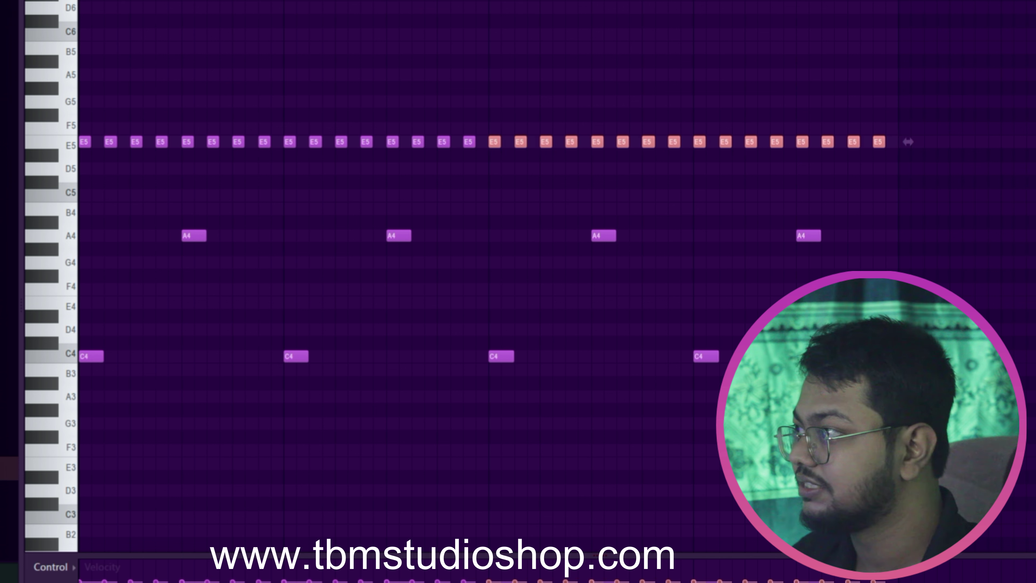
key("ctrl+d")
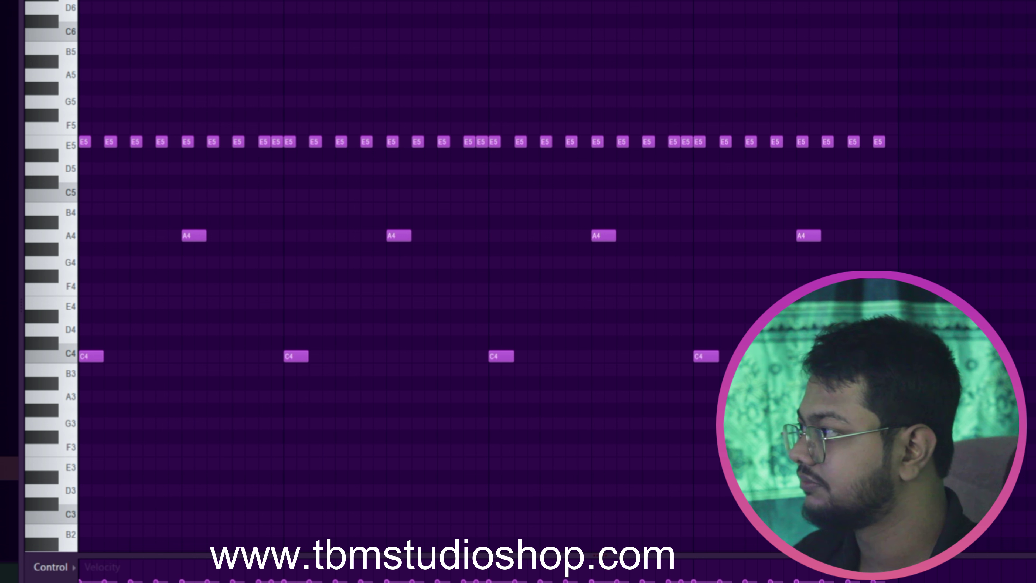
key("space")
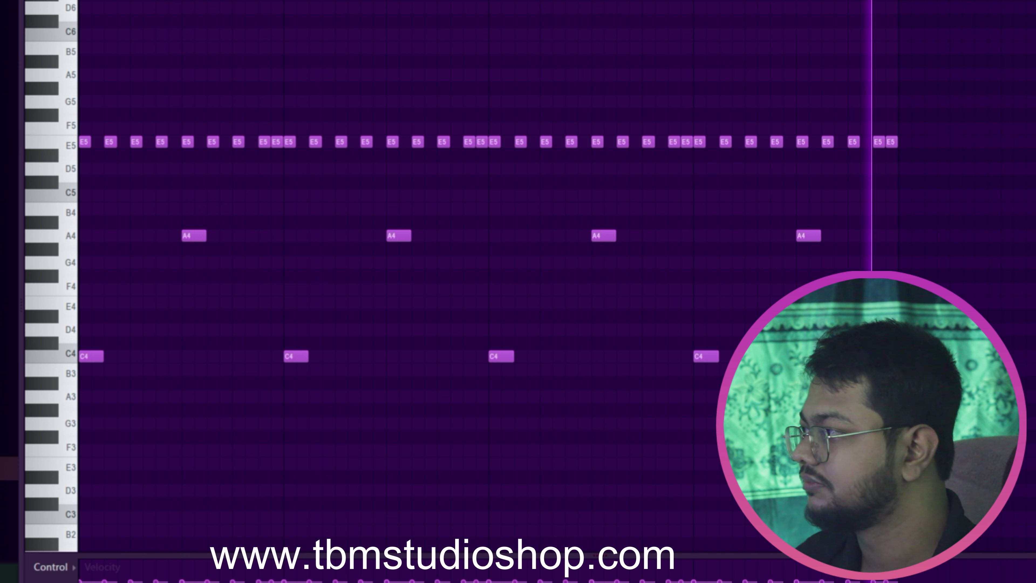
- Add a fill of three short A4 notes within the last beat of the fourth bar
left_click(853, 235)
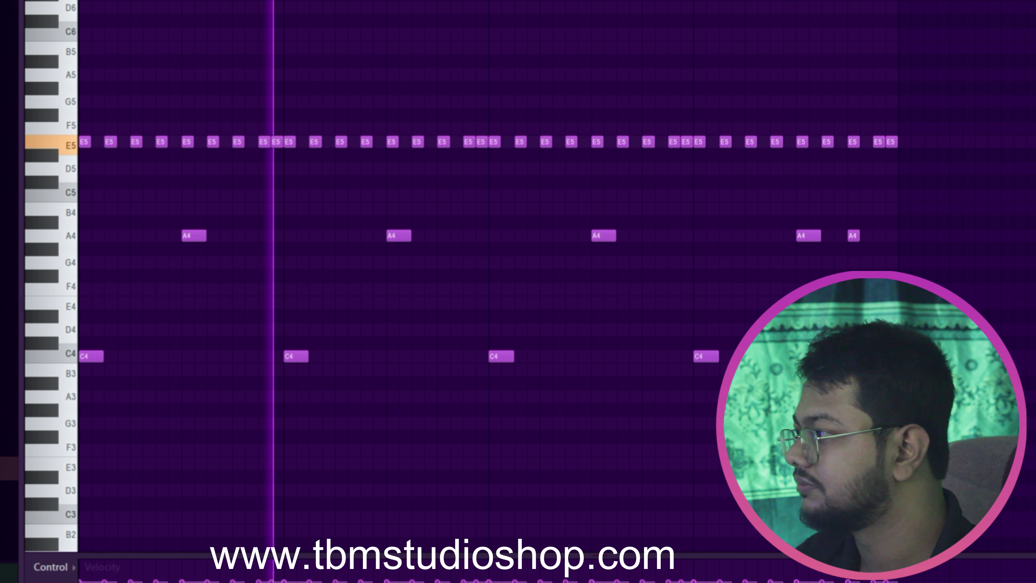
left_click(879, 235)
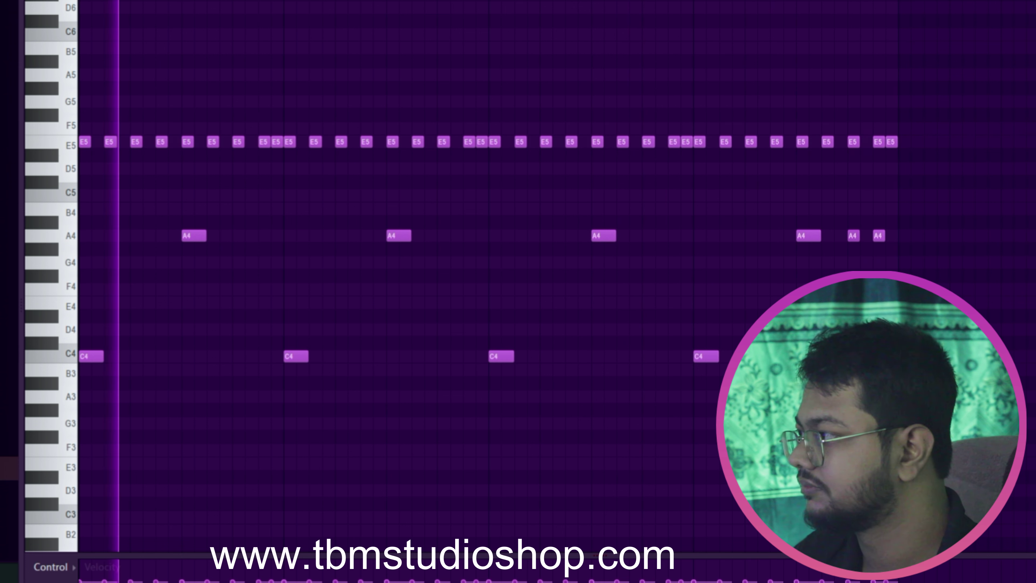
left_click(892, 235)
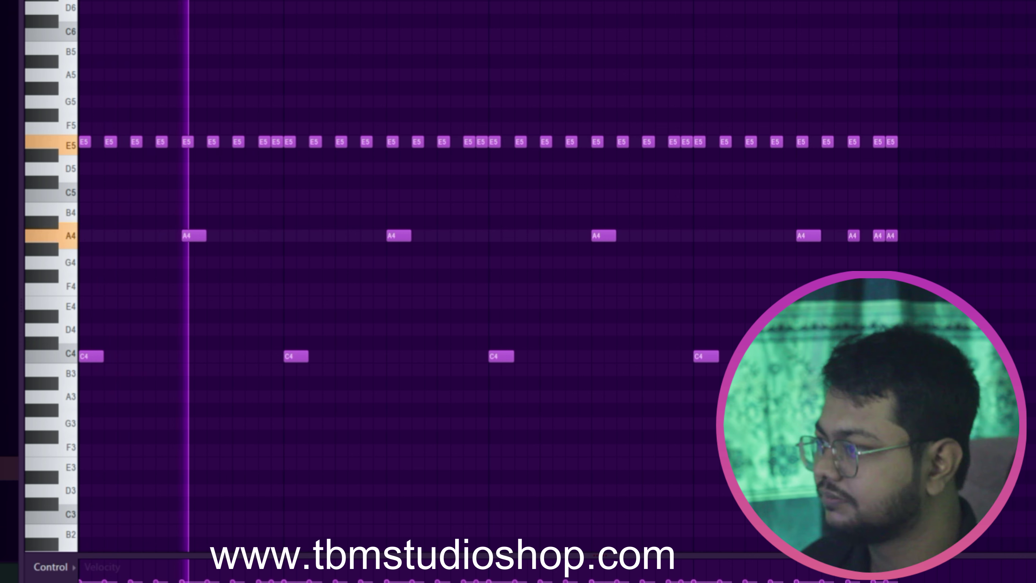
key("space")
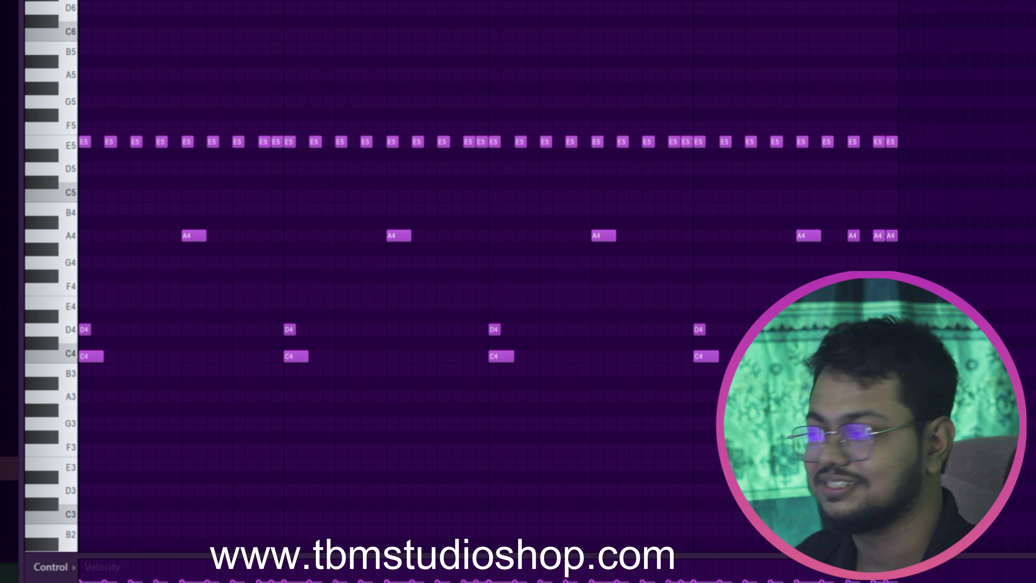
- Replace the D4 notes at the bar starts with C#4 notes and add another C#4 on the second bar's fourth beat
left_click_drag(710, 334, 89, 297)
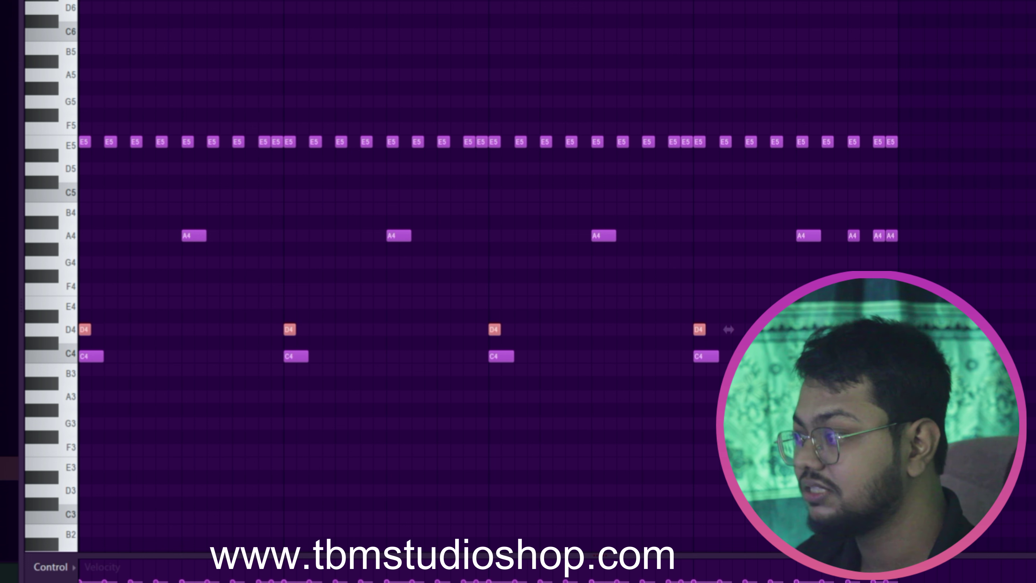
key("ctrl+d")
key("space")
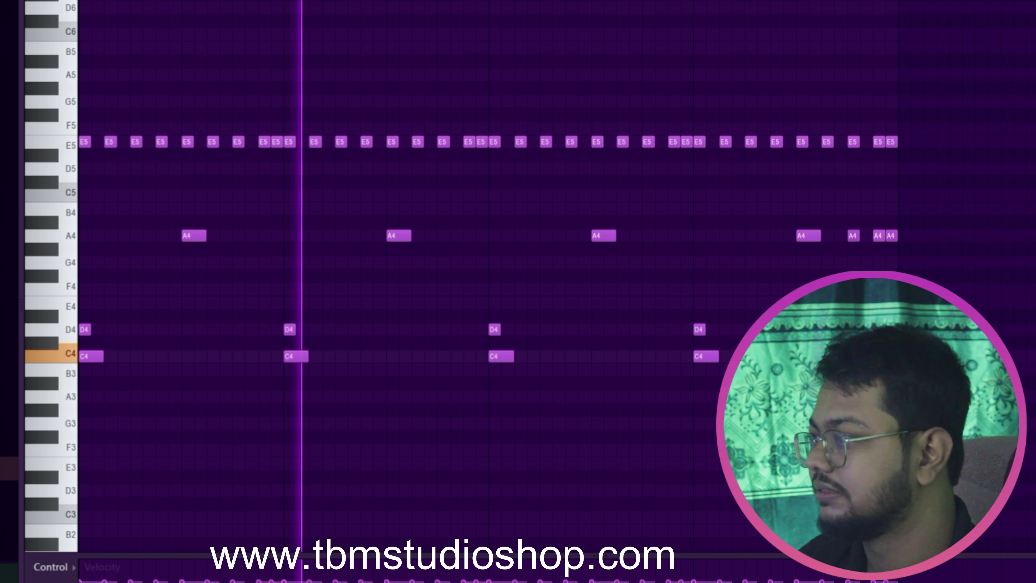
left_click_drag(82, 312, 728, 329)
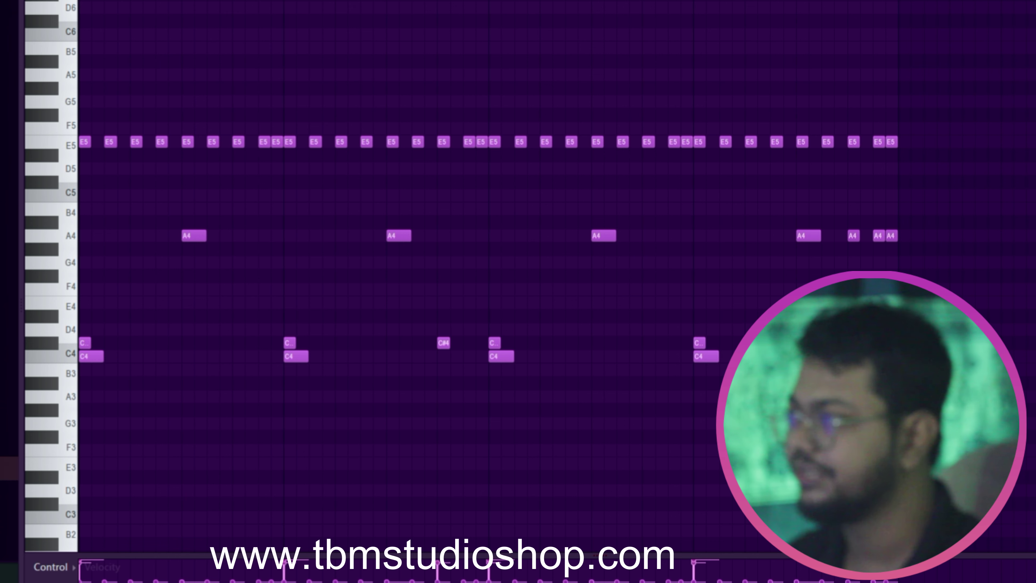
- Place a short C7 note on the third beat of the first bar
scroll(456, 277, "up", 3)
scroll(457, 115, "up", 4)
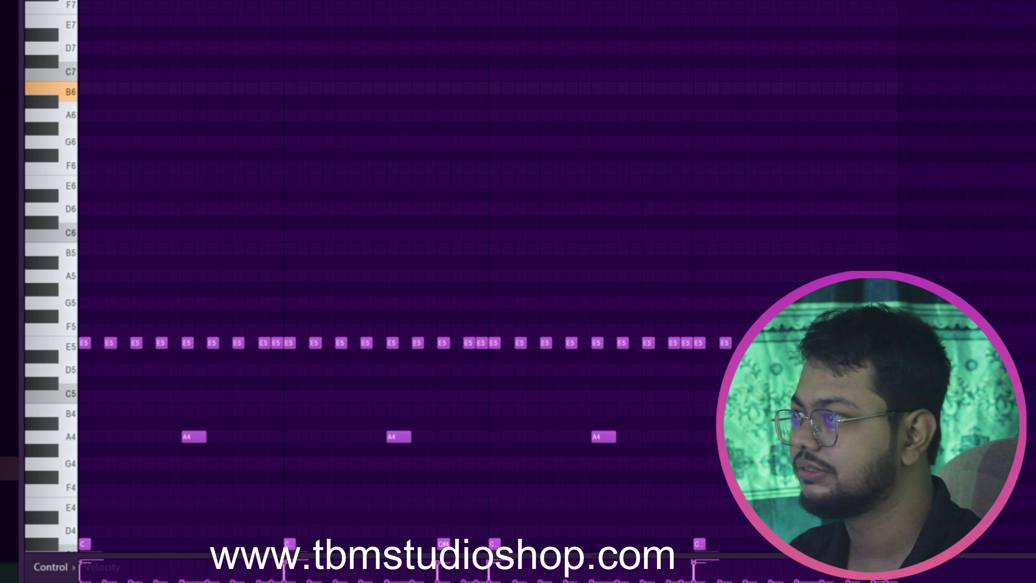
scroll(456, 245, "up", 4)
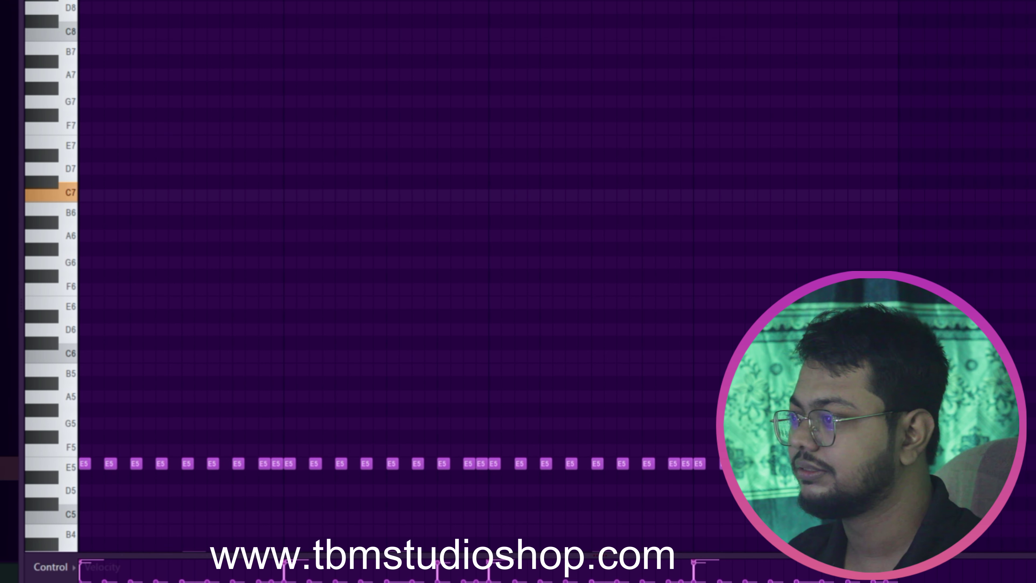
key("space")
key("space")
key("space")
left_click(188, 209)
key("space")
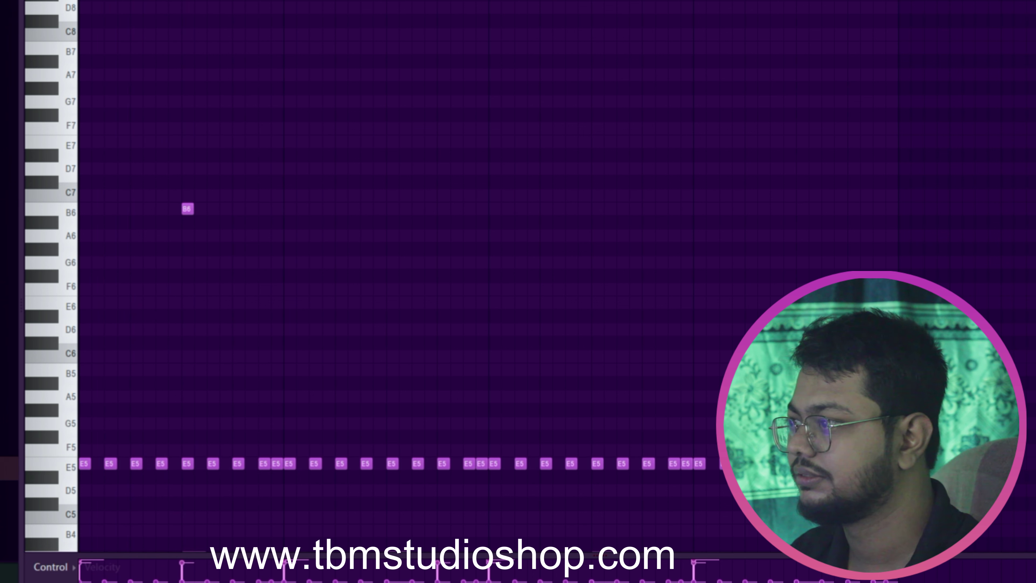
key("space")
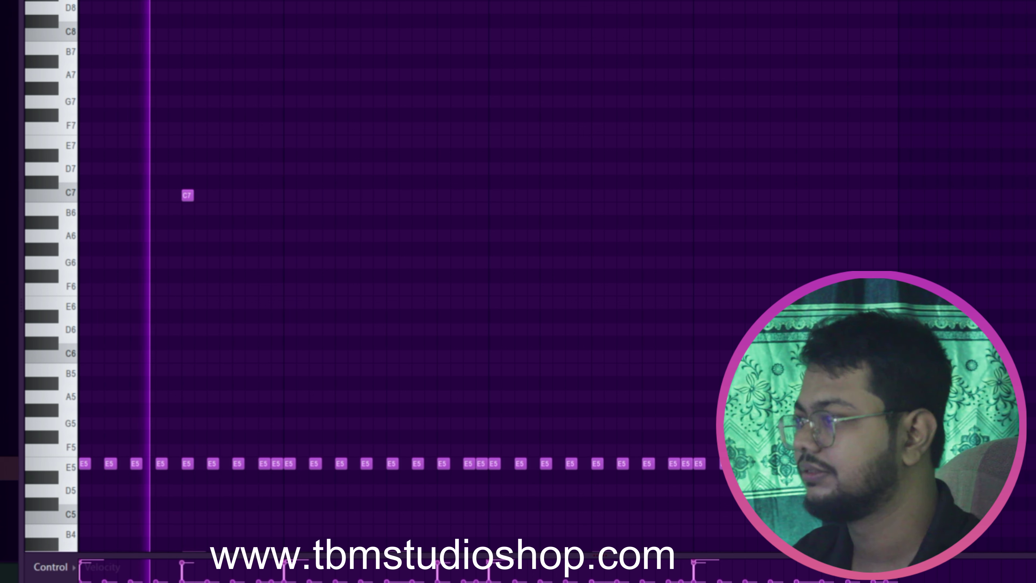
- Repeat the C7 note on the third beat of bars two to four and lower the velocity of all four C7 notes
left_click(392, 195)
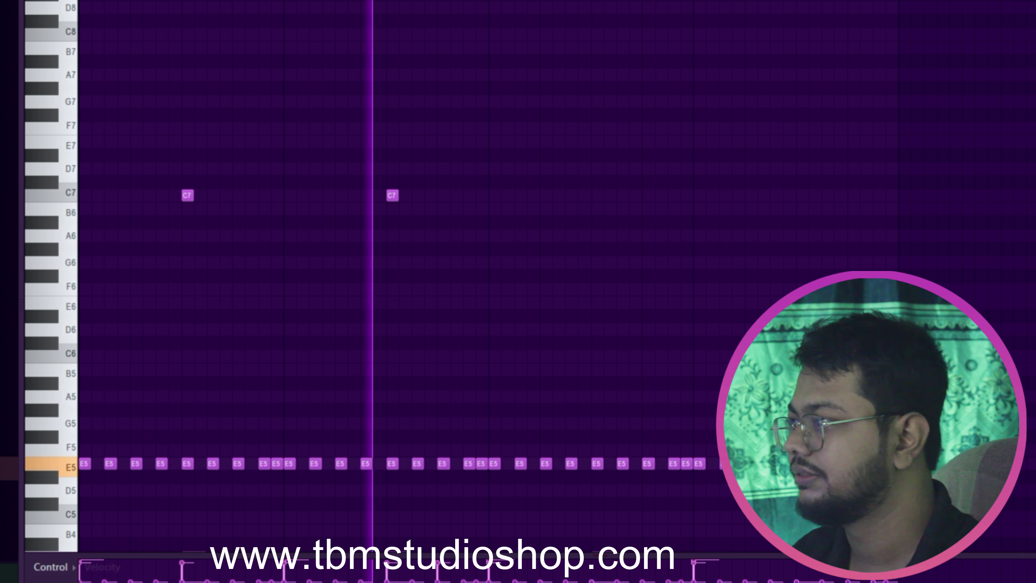
left_click(597, 195)
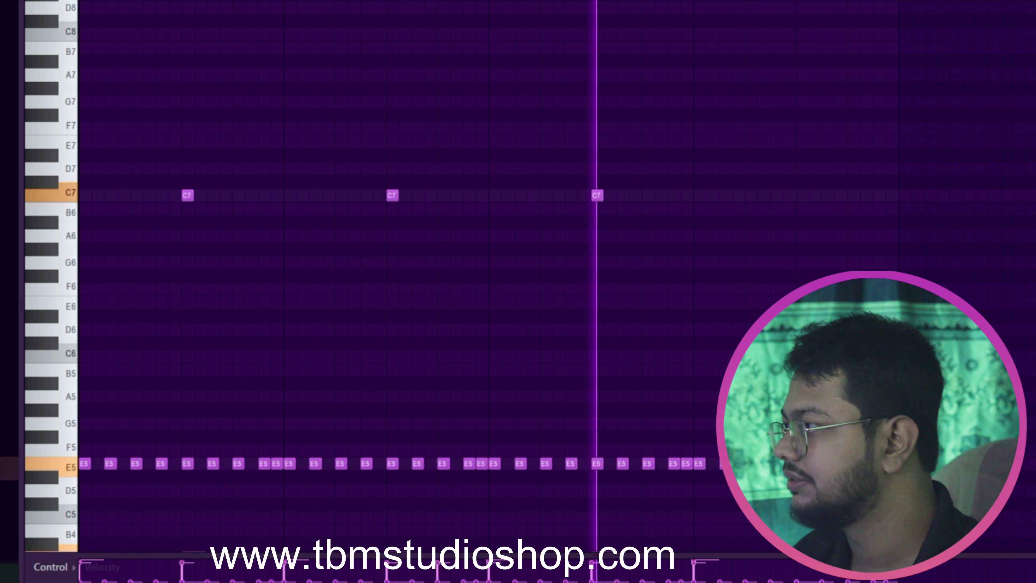
left_click(802, 196)
left_click_drag(934, 164, 156, 250)
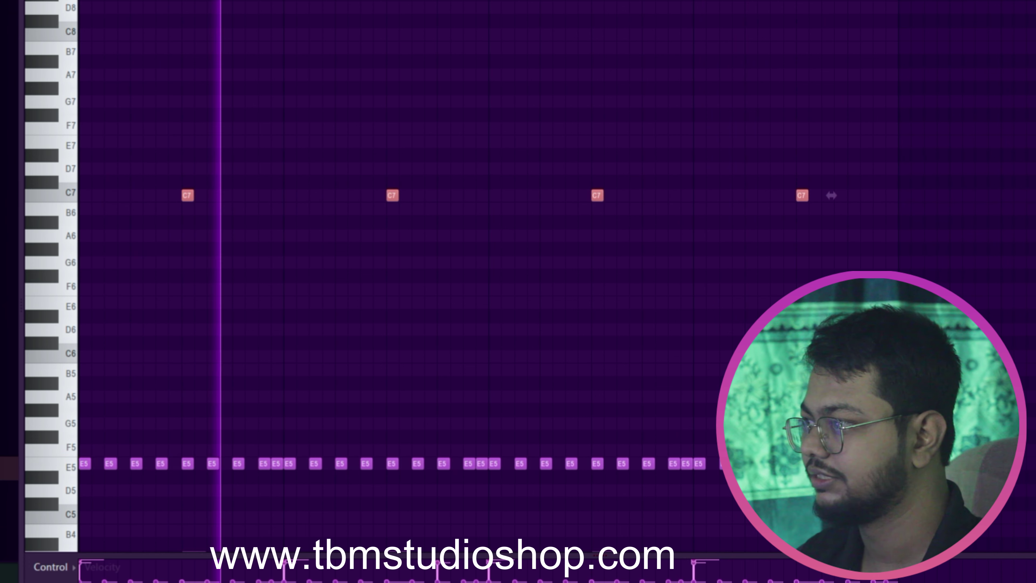
key("ctrl+d")
key("space")
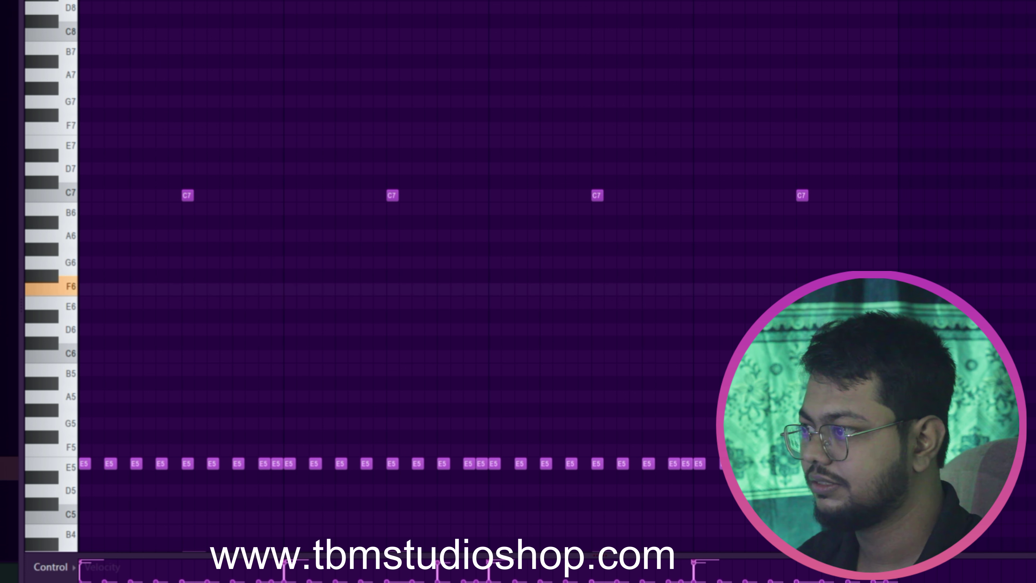
- Add short F6 notes on the fourth beat of the first and third bars
key("space")
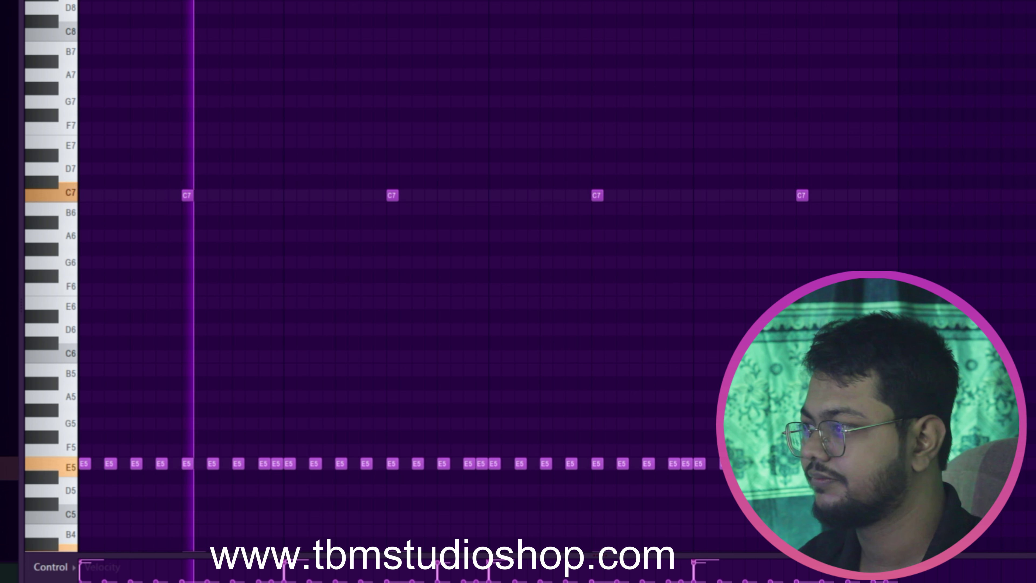
key("space")
left_click(238, 289)
key("space")
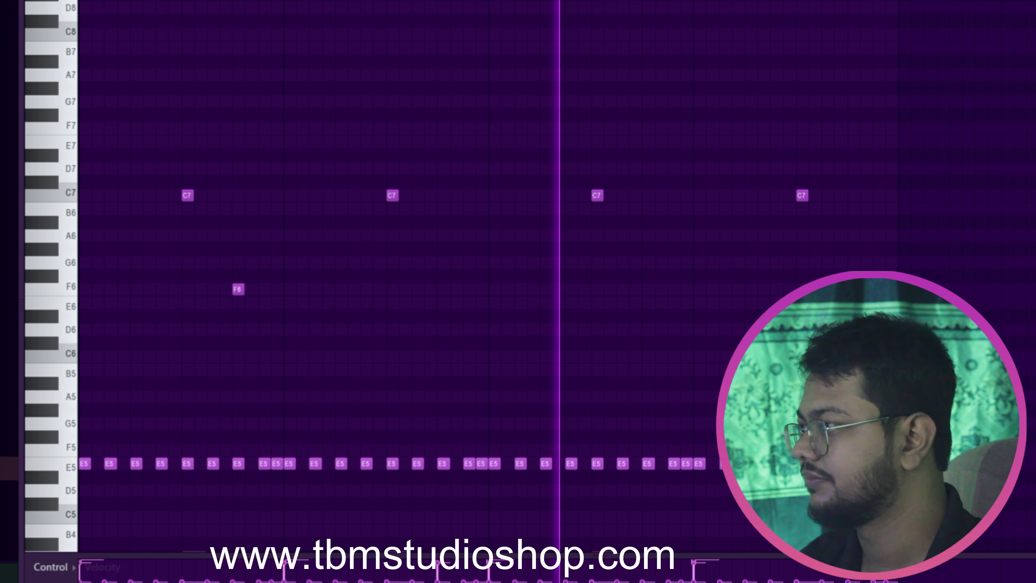
left_click(648, 289)
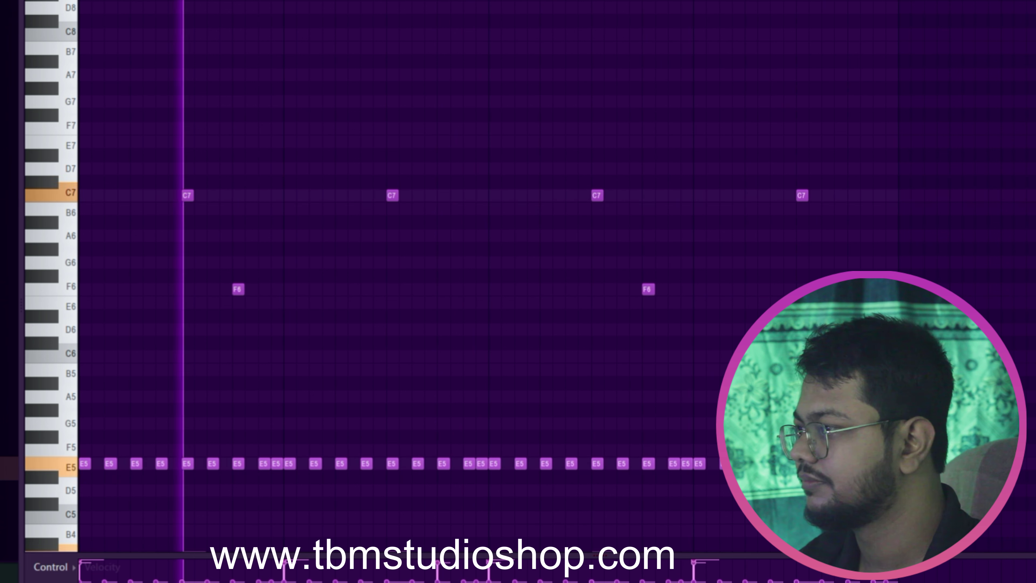
- Add short A6 notes midway between the C7 and F6 notes in the first and third bars
key("space")
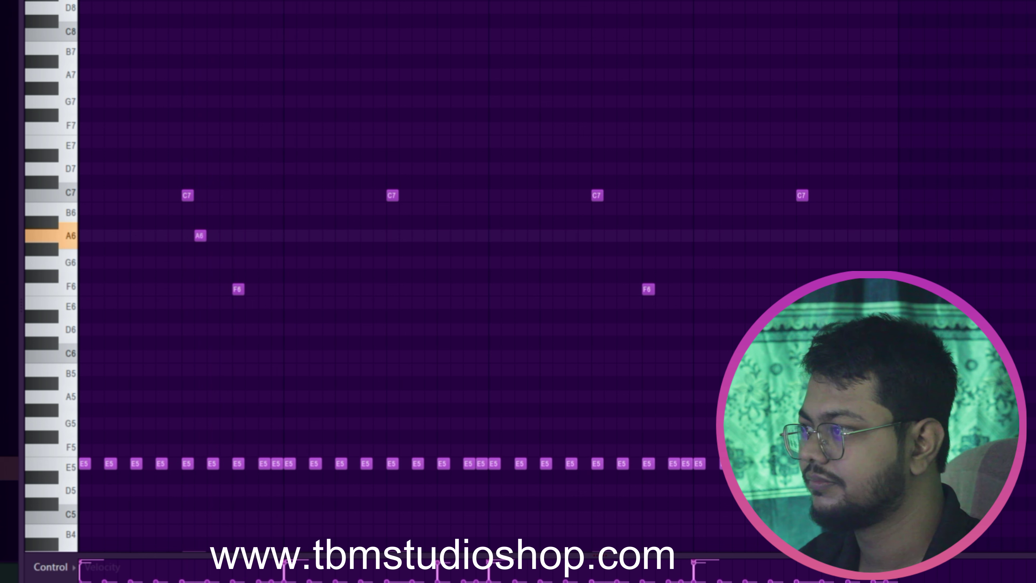
key("space")
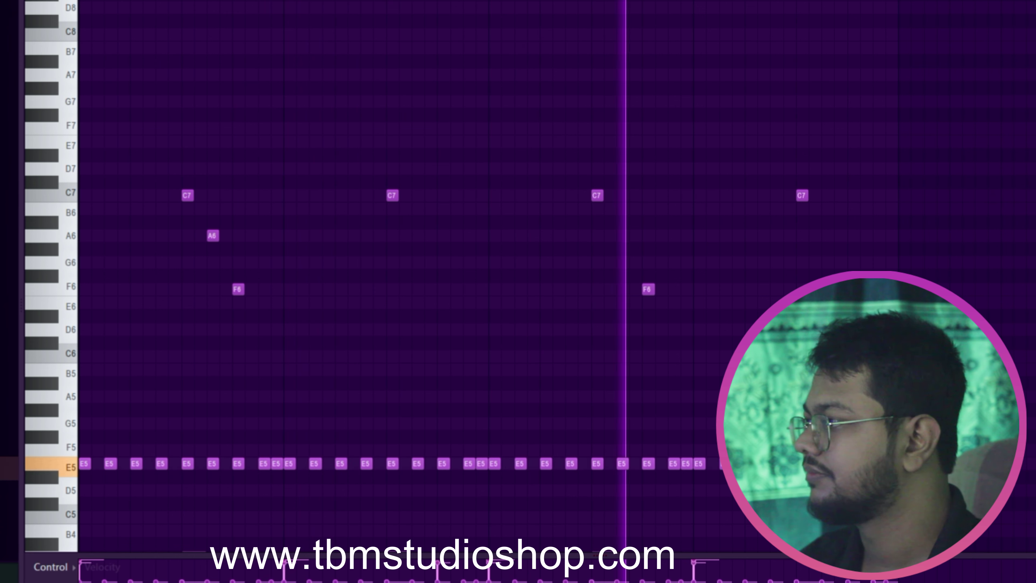
left_click(622, 236)
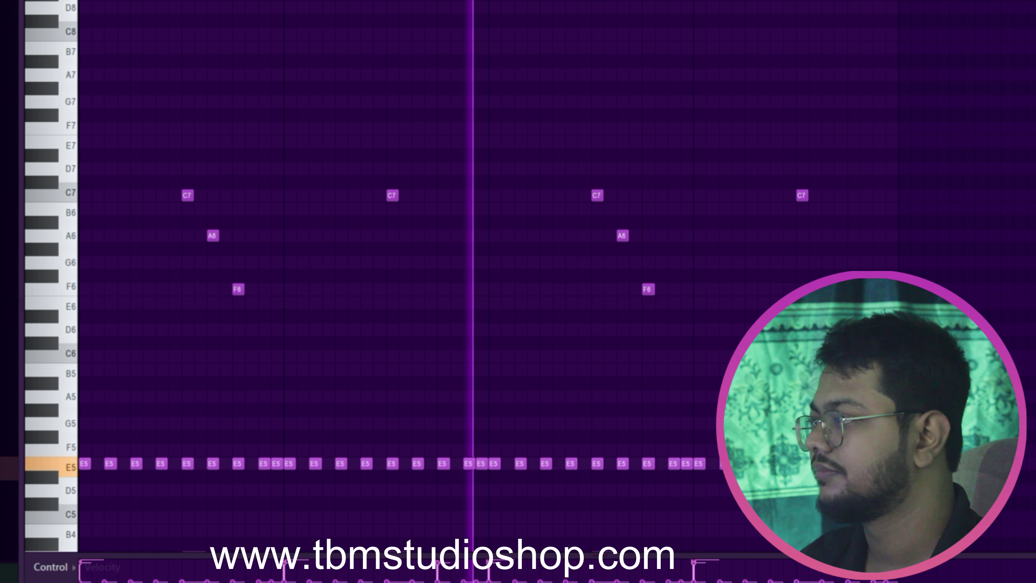
- Add short C6 notes on the first and third beats of all four bars
scroll(408, 286, "down", 3)
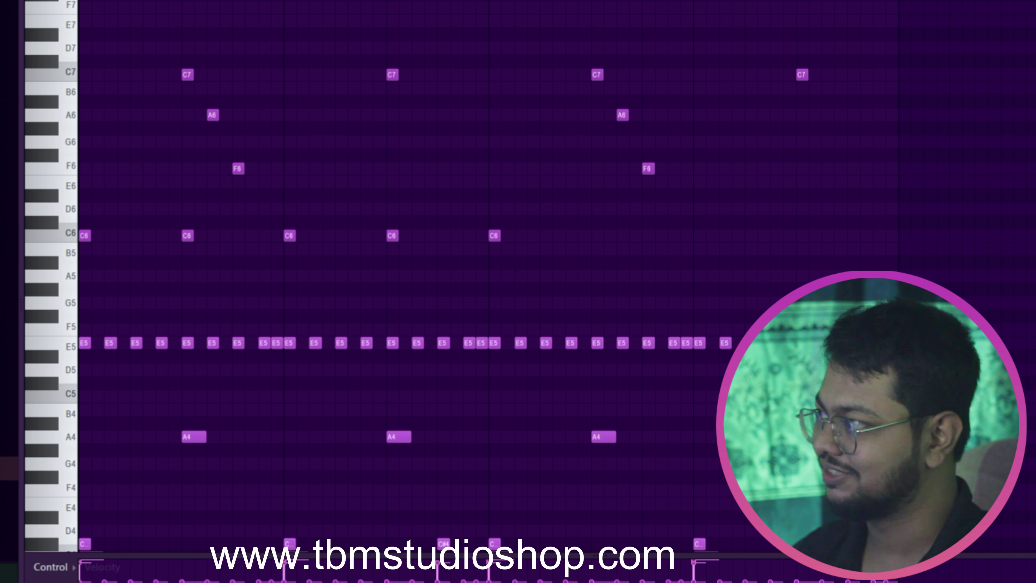
left_click_drag(713, 218, 497, 267)
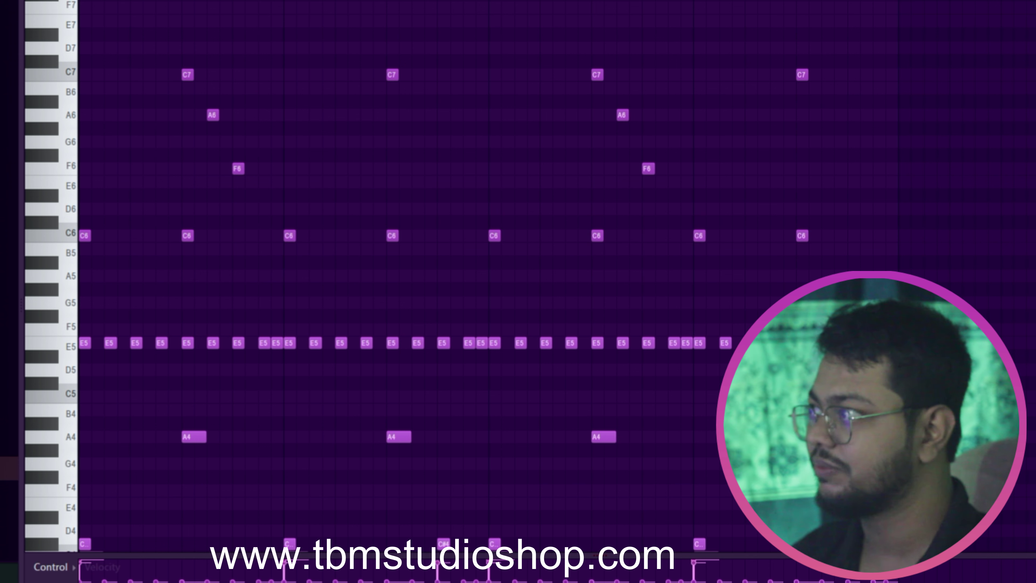
- Play the arrangement in the playlist, make the first Drums clip unique and open its pattern in the piano roll
key("F7")
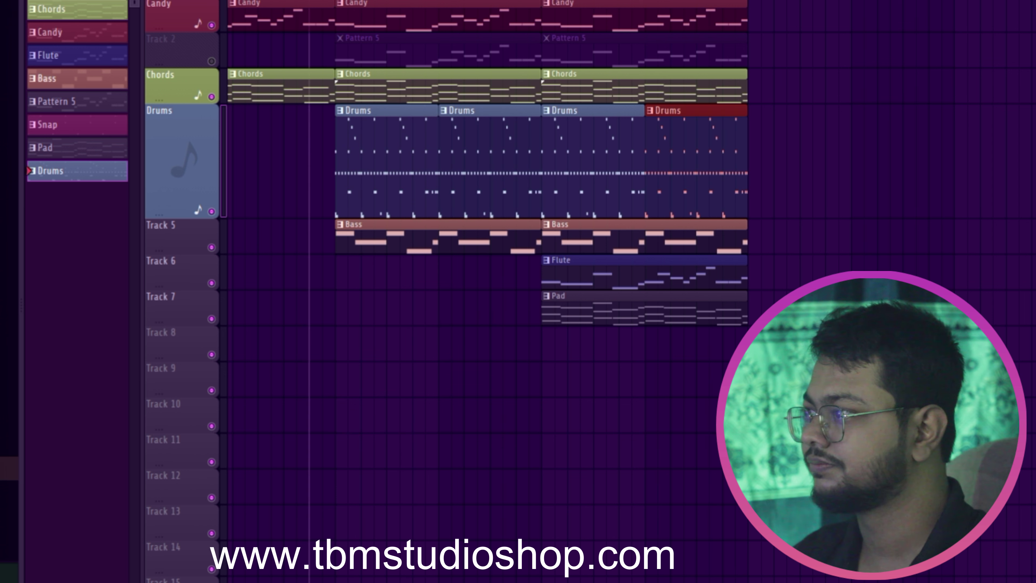
key("space")
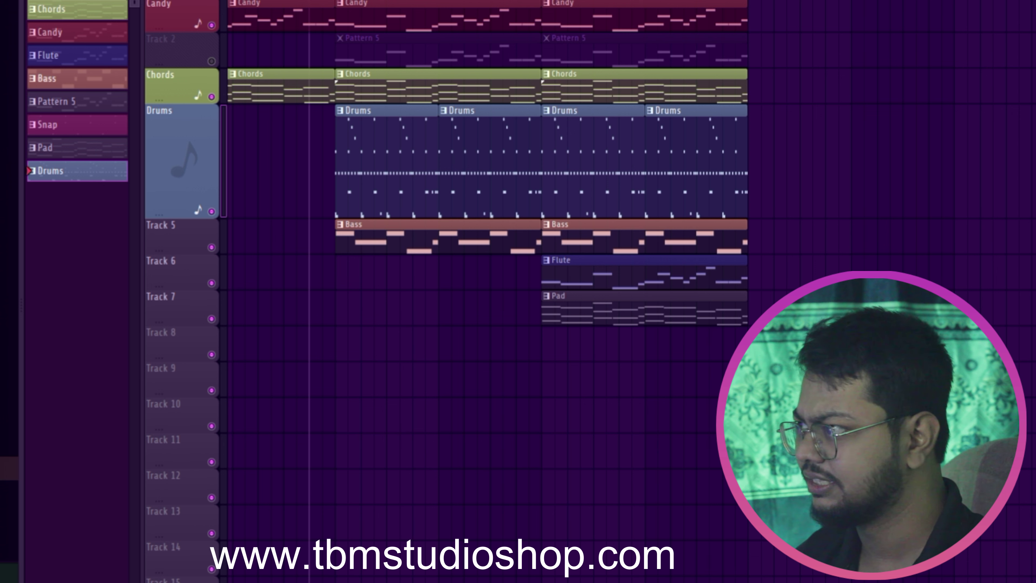
left_click(340, 111)
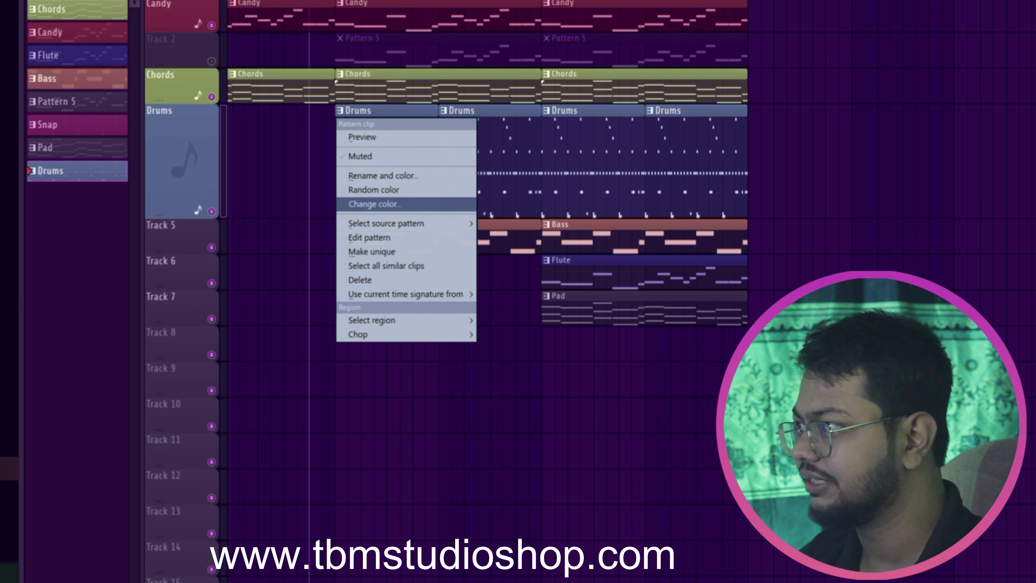
left_click(372, 251)
scroll(389, 311, "right", 1)
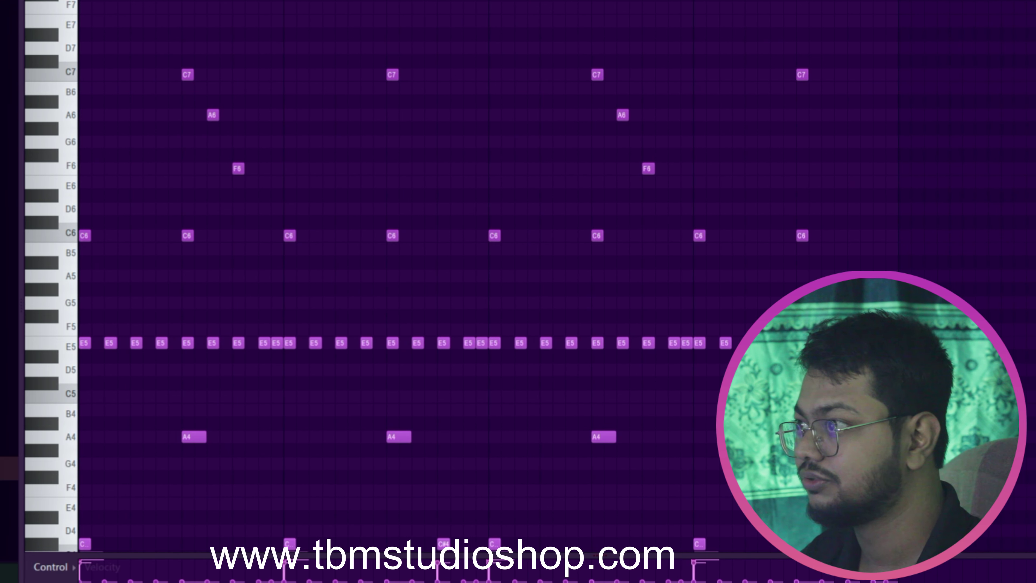
- Add a short A#6 note at the very start of the first bar in Drums #2 and return to the playlist
scroll(408, 286, "up", 3)
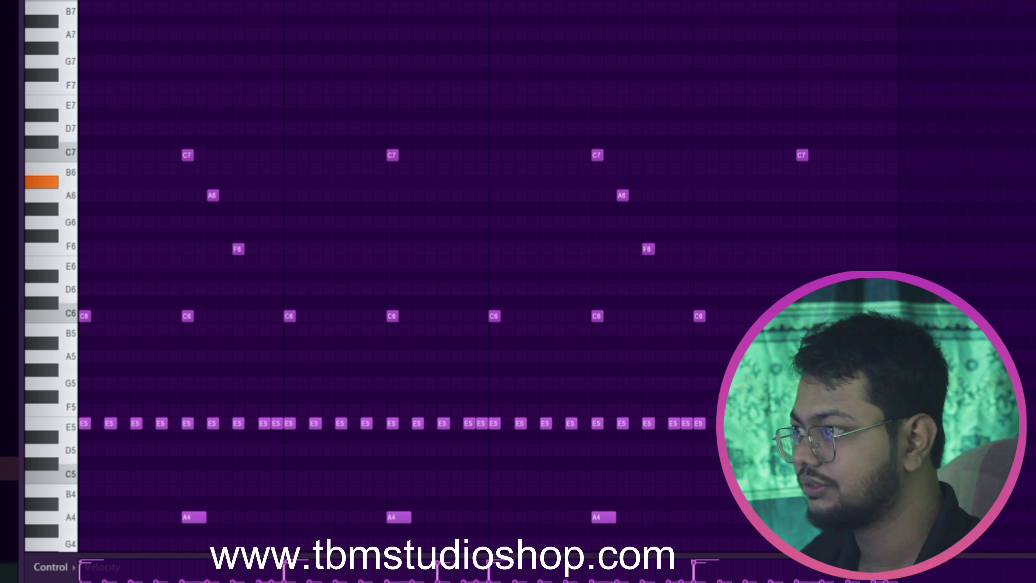
left_click(84, 182)
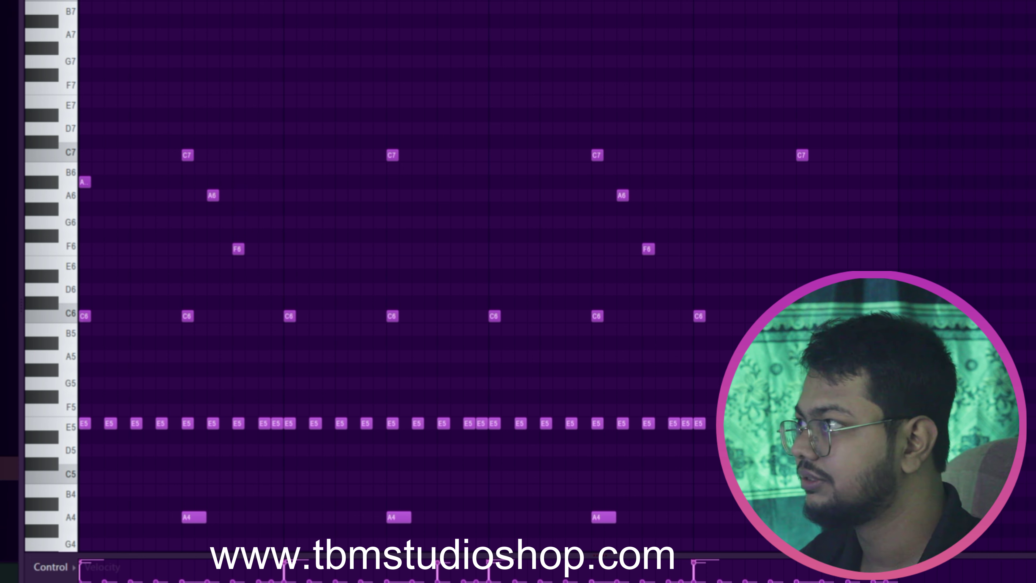
key("F7")
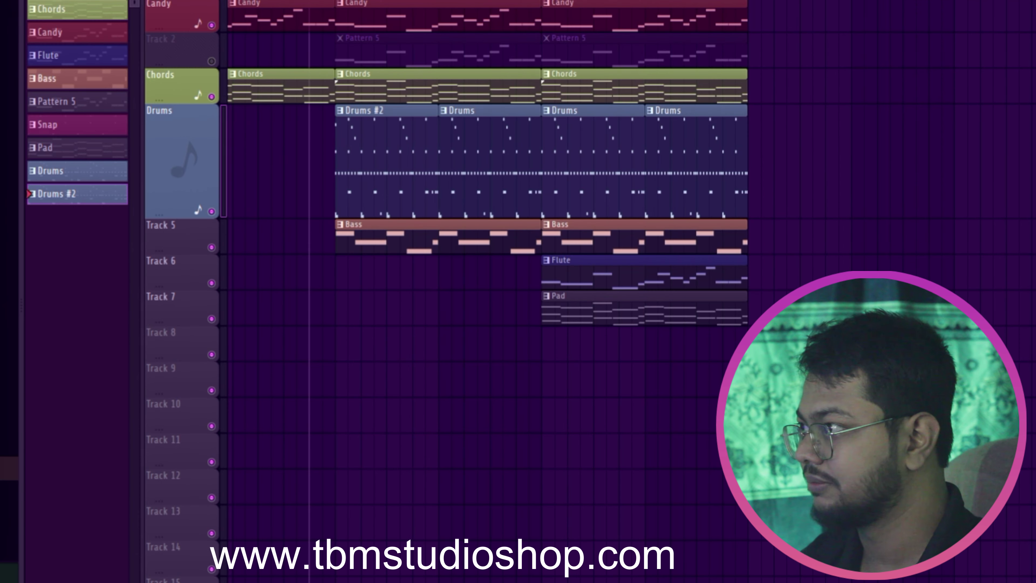
- Swap the Drums #2 clip with the third clip on the Drums track, leaving original Drums in the first slot, and play the arrangement
right_click(387, 163)
right_click(579, 171)
left_click_drag(562, 376, 548, 175)
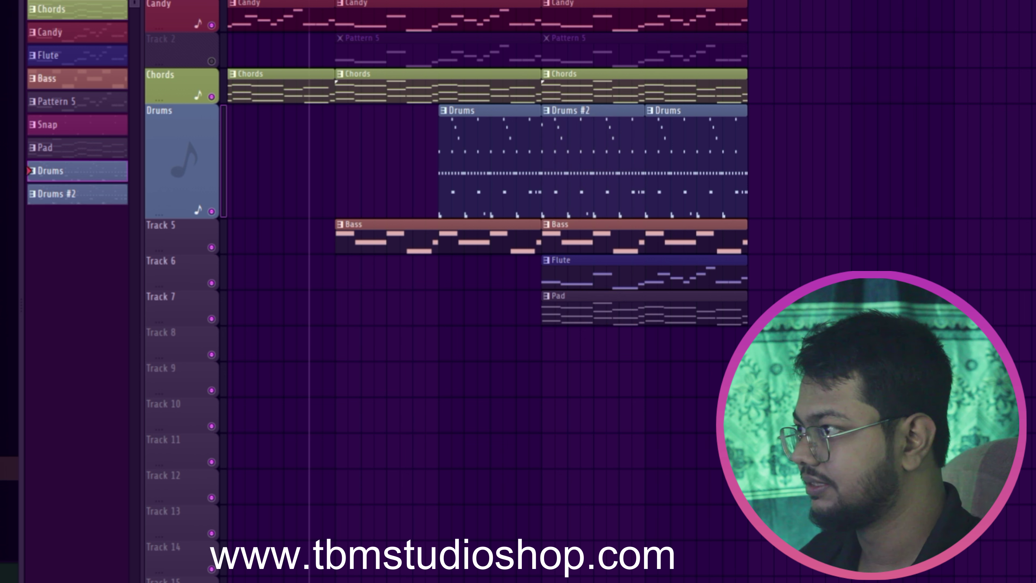
left_click(341, 163)
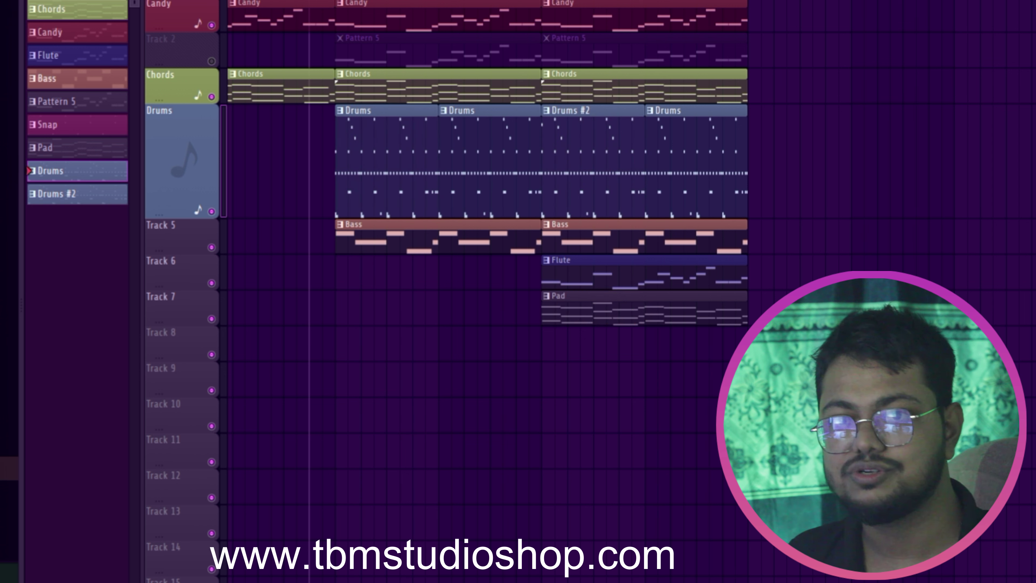
key("space")
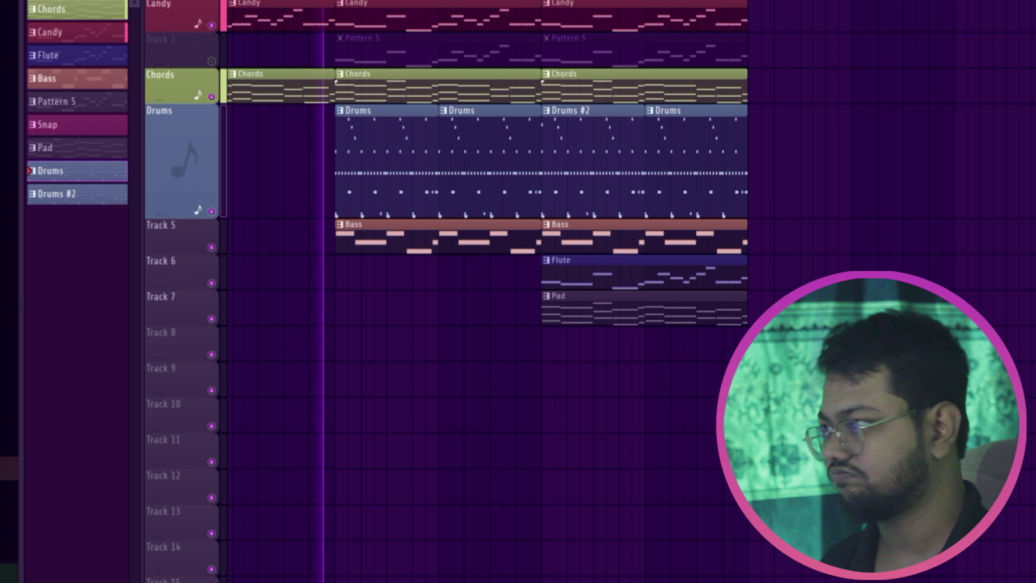